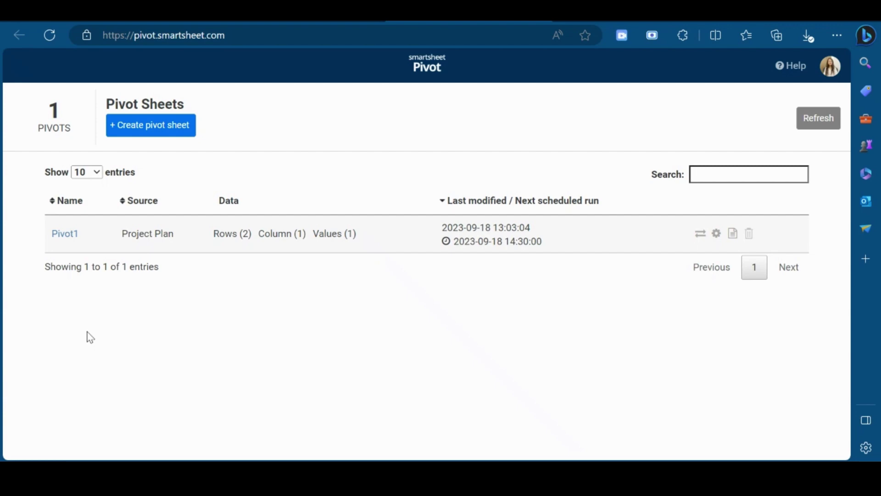
# Step: Launch the Pivot app from the Smartsheet Launcher
pyautogui.click(24, 356)
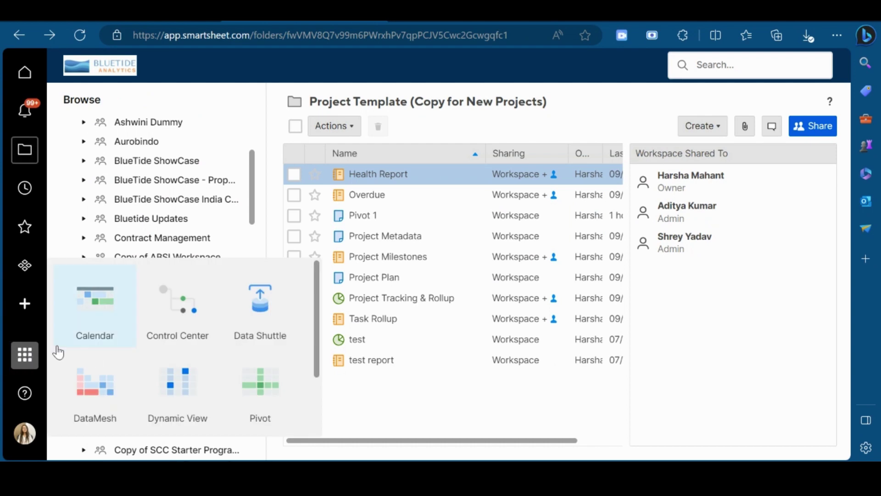
pyautogui.click(263, 402)
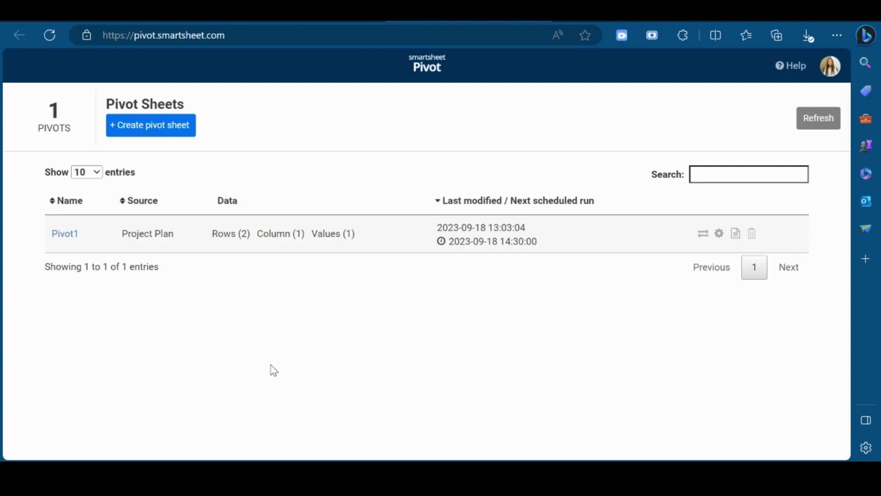
# Step: Start a new pivot sheet with Project Plan as its source sheet
pyautogui.click(167, 133)
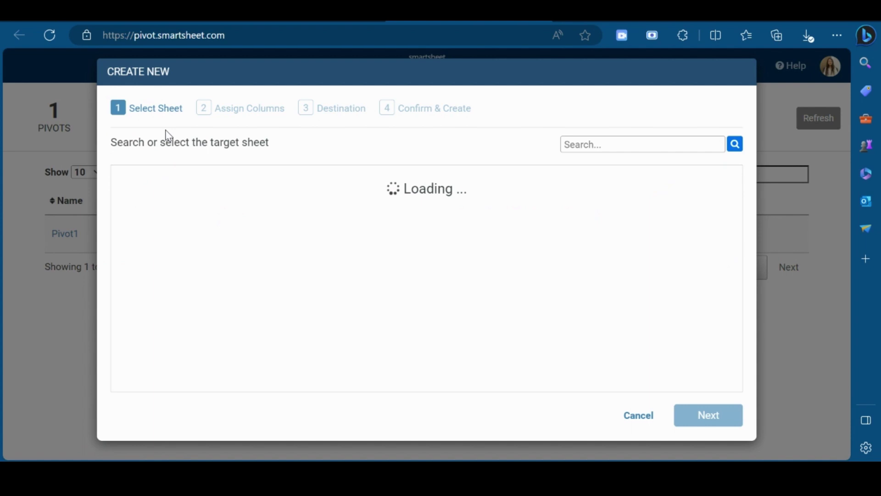
pyautogui.scroll(-1, 365, 350)
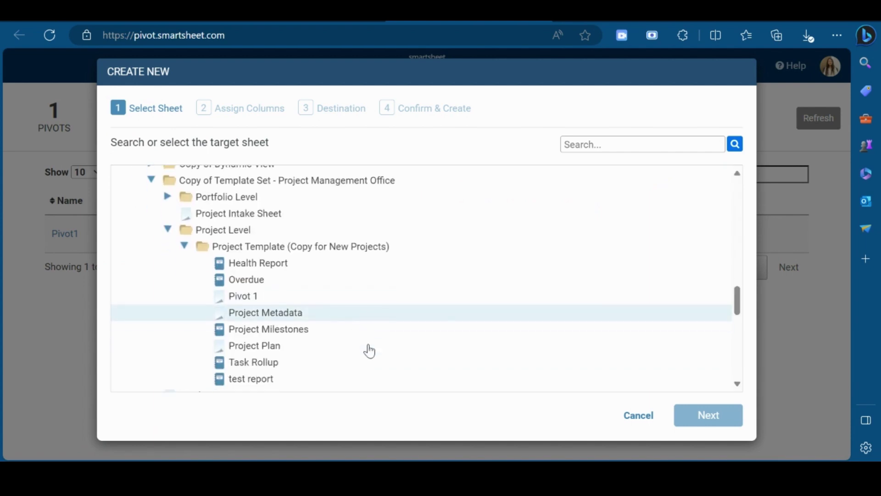
pyautogui.click(328, 332)
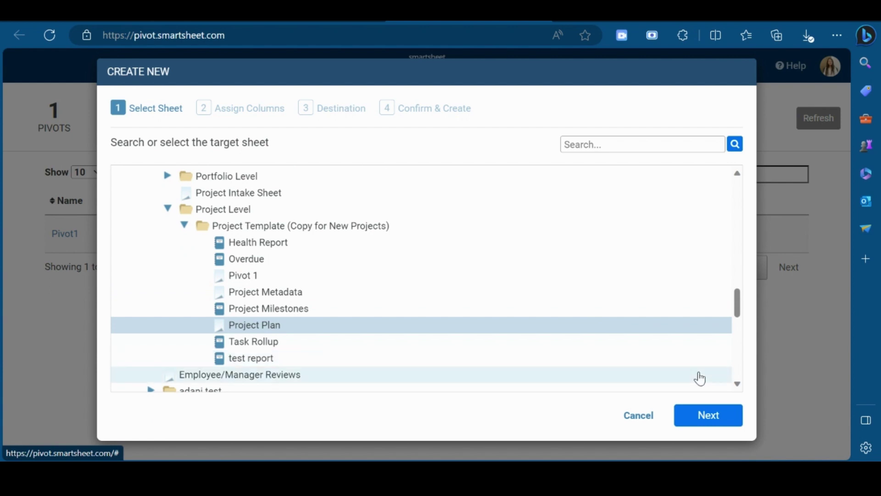
# Step: Add Supervisor and Assigned To as the pivot's row fields
pyautogui.click(698, 423)
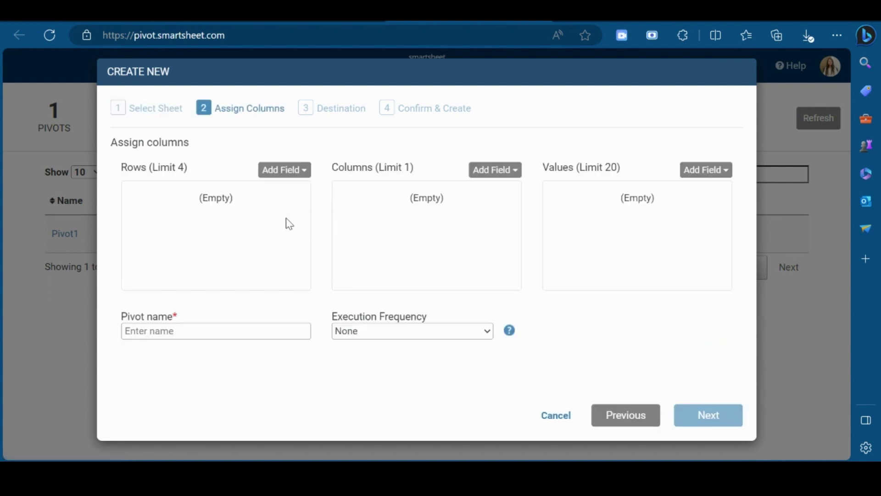
pyautogui.click(274, 177)
pyautogui.scroll(-1, 241, 321)
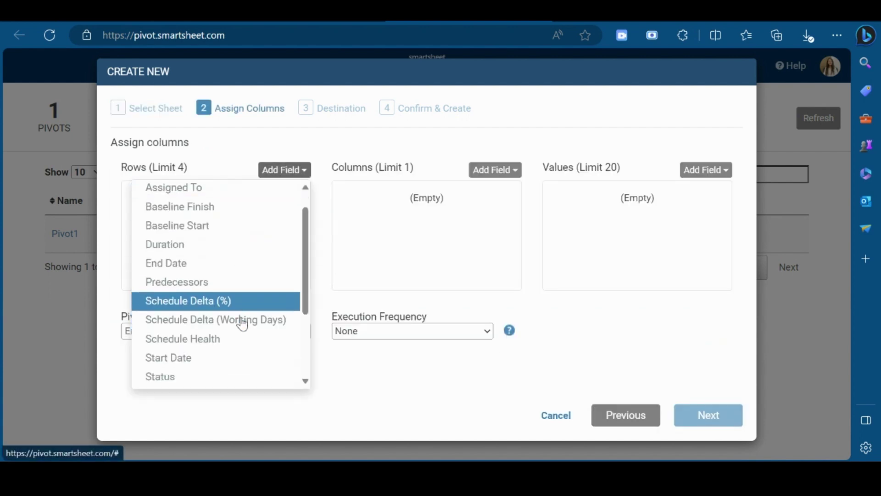
pyautogui.scroll(-2, 243, 322)
pyautogui.click(241, 322)
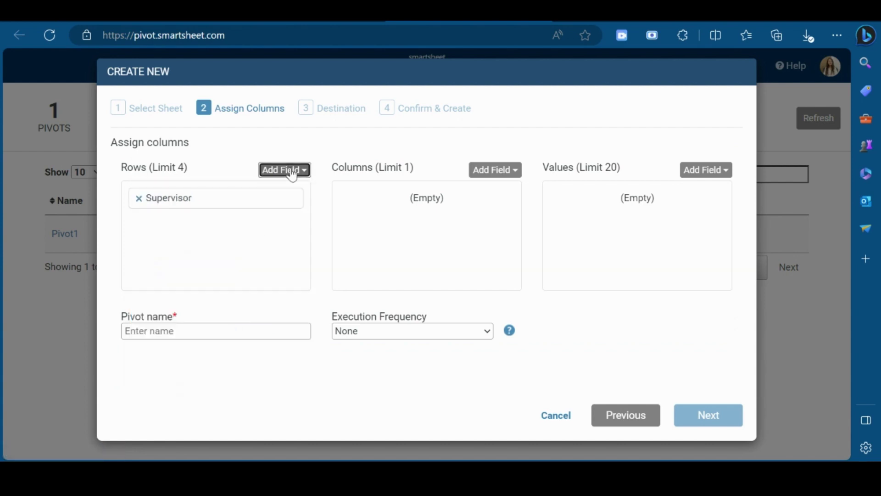
pyautogui.click(291, 171)
pyautogui.scroll(3, 258, 212)
pyautogui.click(240, 213)
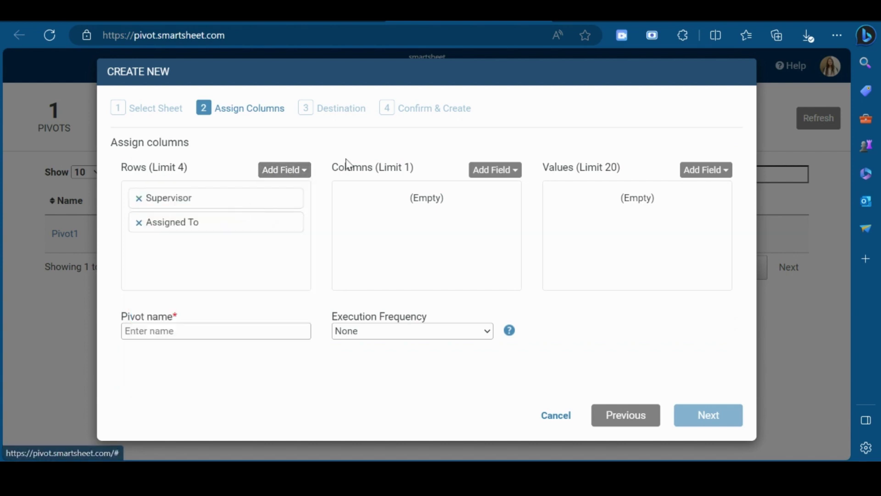
# Step: Use Status as the pivot column and COUNT of Status as the value
pyautogui.click(508, 172)
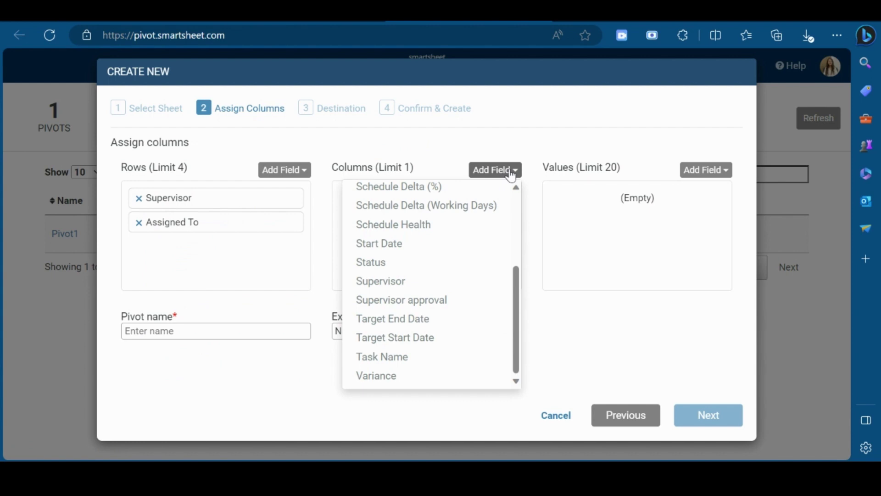
pyautogui.click(458, 263)
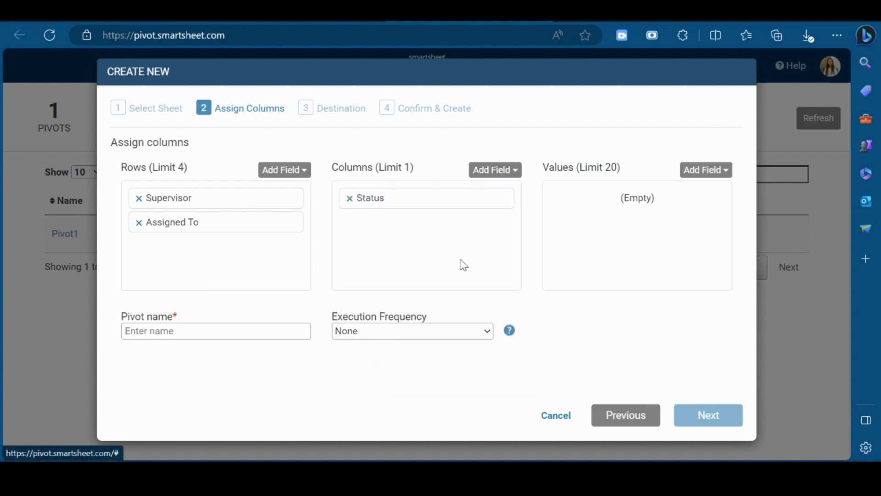
pyautogui.click(694, 172)
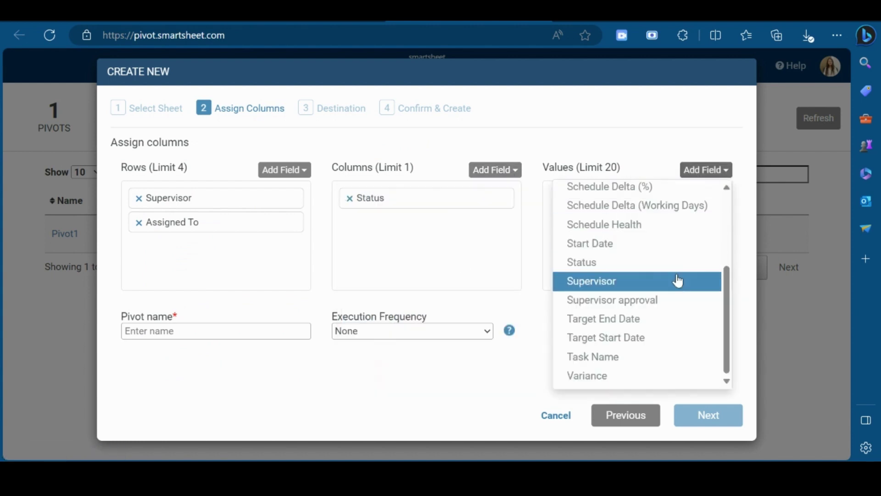
pyautogui.click(665, 263)
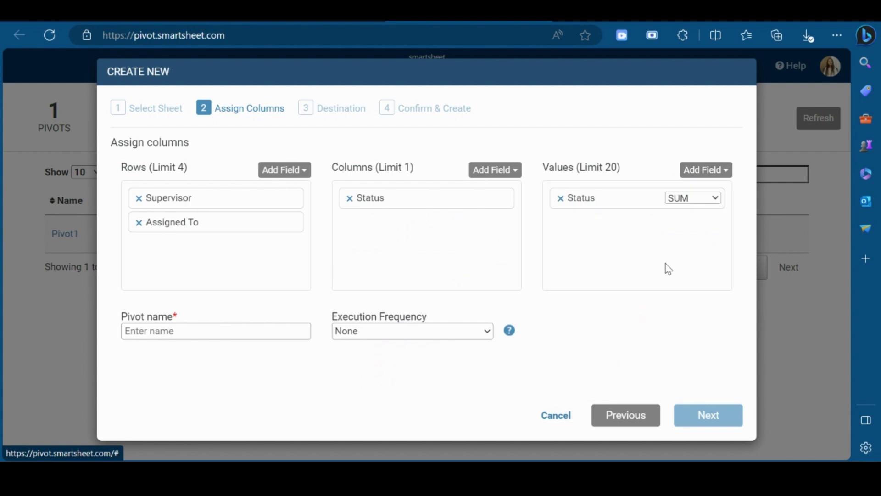
pyautogui.click(714, 200)
pyautogui.click(693, 227)
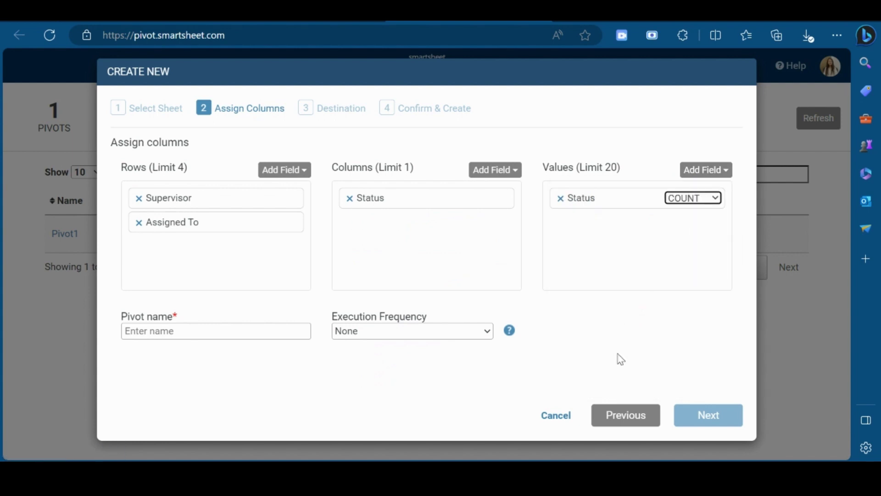
# Step: Name the pivot 'Pivot demo' and set it to run hourly
pyautogui.click(256, 332)
pyautogui.write('P')
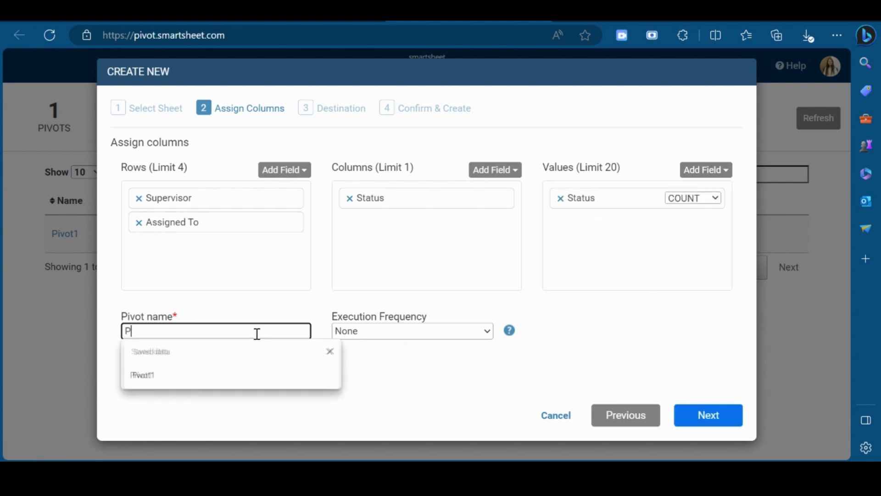
pyautogui.write('ivot demo')
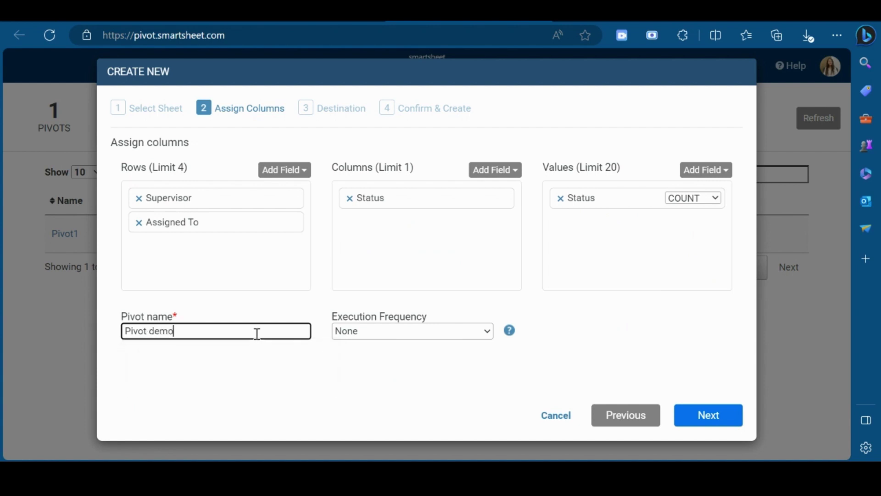
pyautogui.click(431, 335)
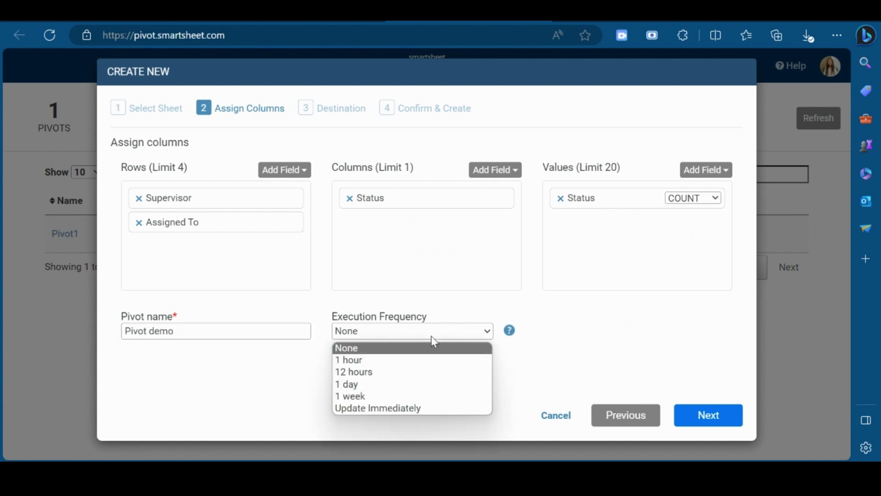
pyautogui.click(399, 361)
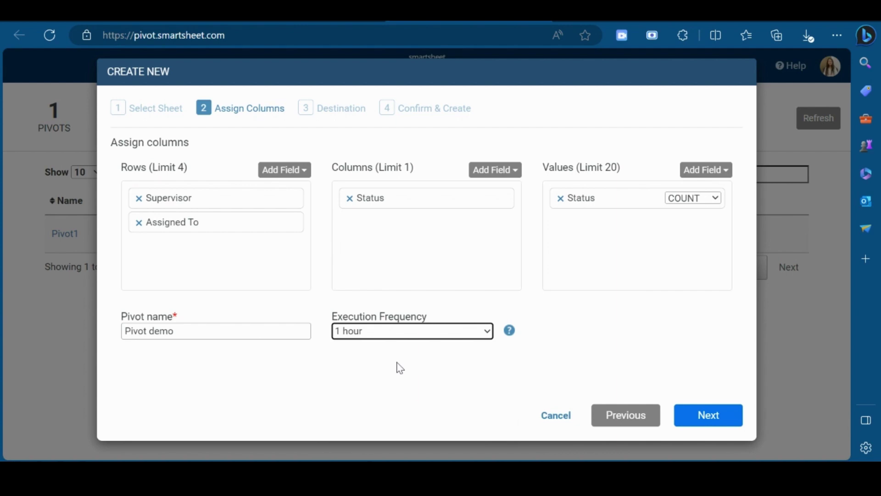
# Step: Save output as sheet 'Pivot demo' in Project Template (Copy for New Projects), then view summary
pyautogui.click(720, 414)
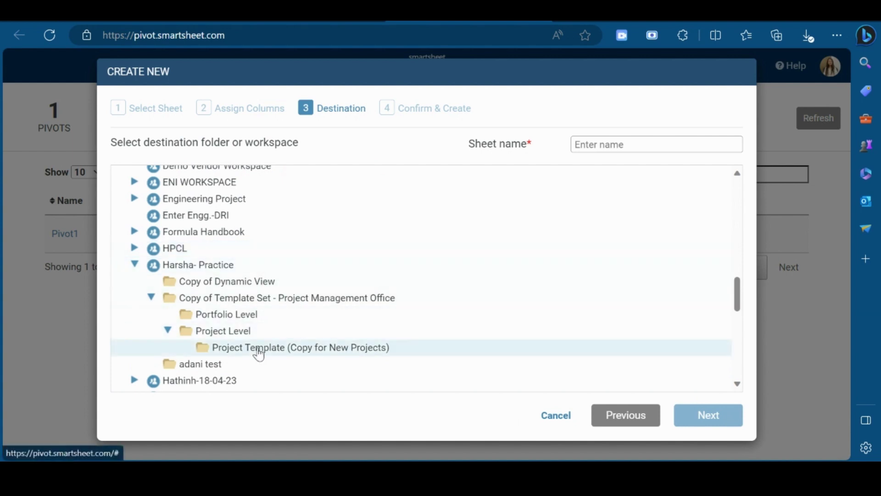
pyautogui.click(318, 350)
pyautogui.click(619, 145)
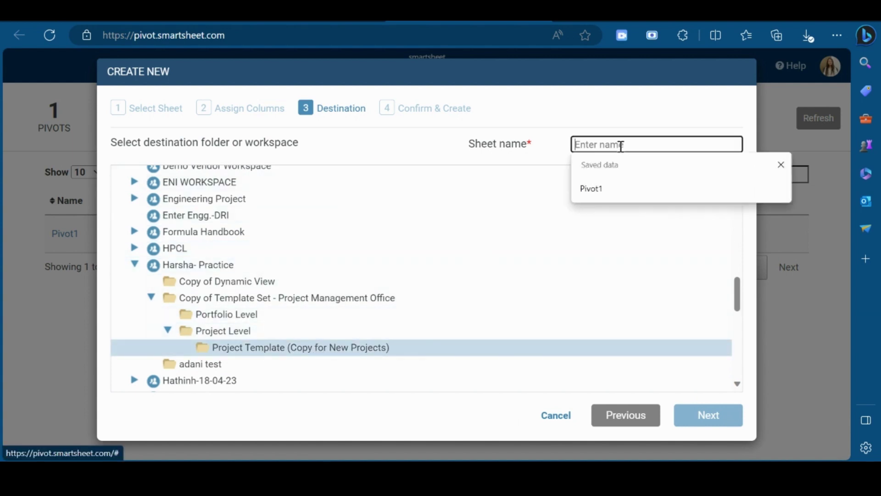
pyautogui.write('Pivo')
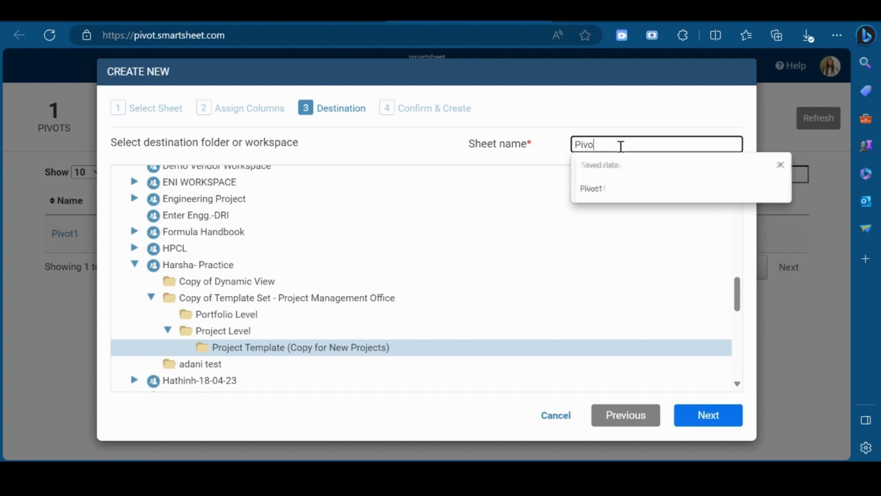
pyautogui.write('t demo')
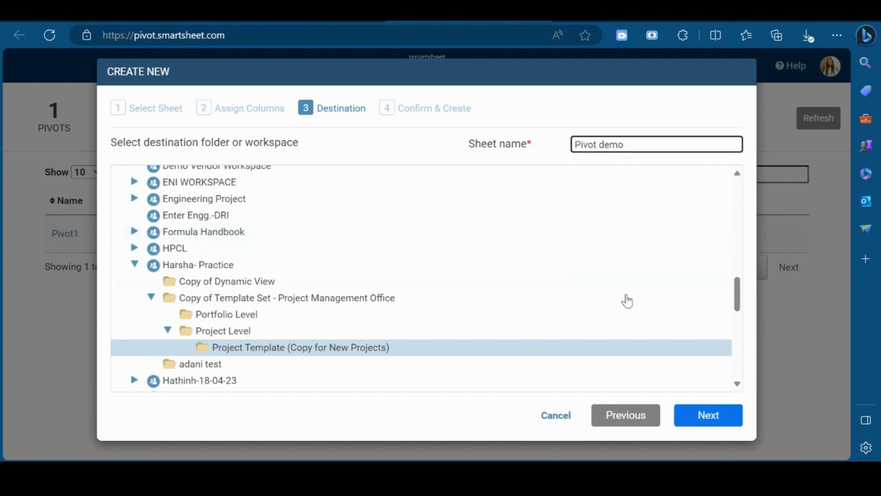
pyautogui.click(698, 421)
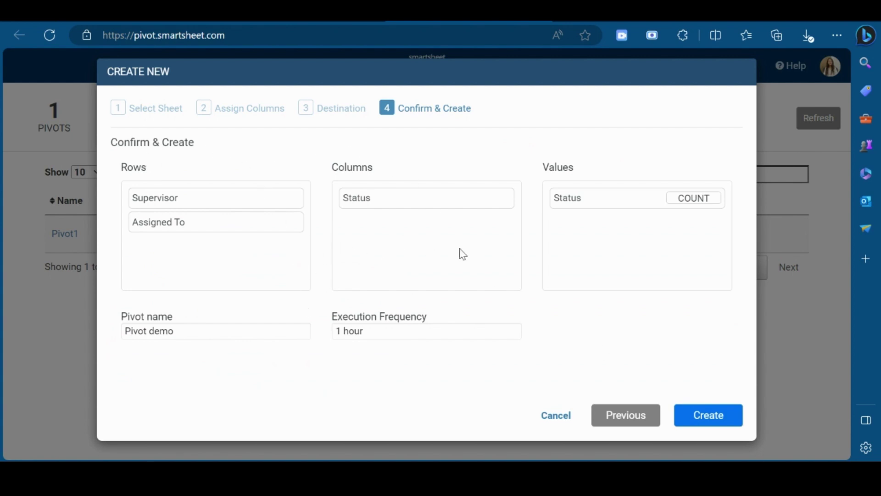
# Step: Create the Pivot demo pivot, preview its Status counts, and generate the sheet
pyautogui.click(706, 415)
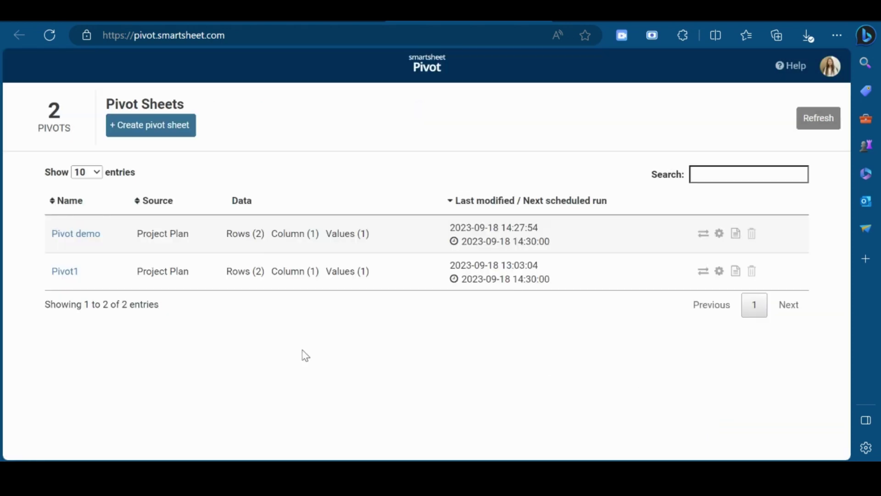
pyautogui.click(77, 234)
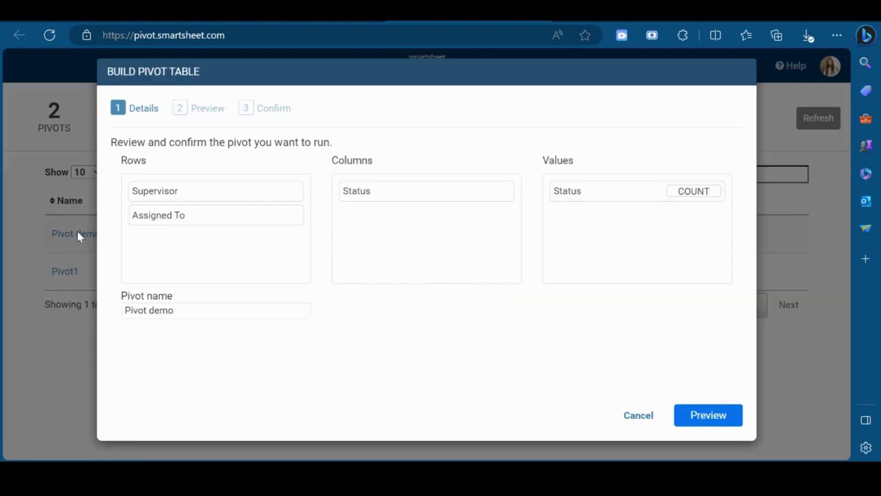
pyautogui.click(715, 421)
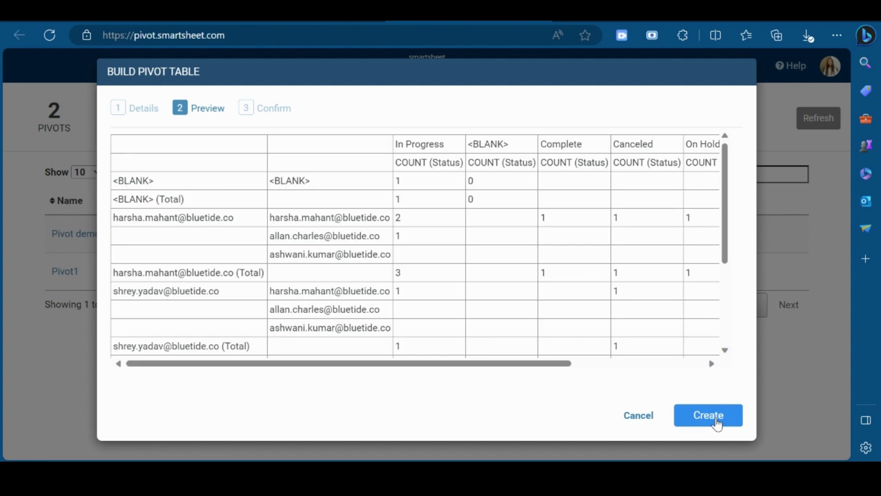
pyautogui.scroll(-3, 501, 274)
pyautogui.scroll(-2, 501, 274)
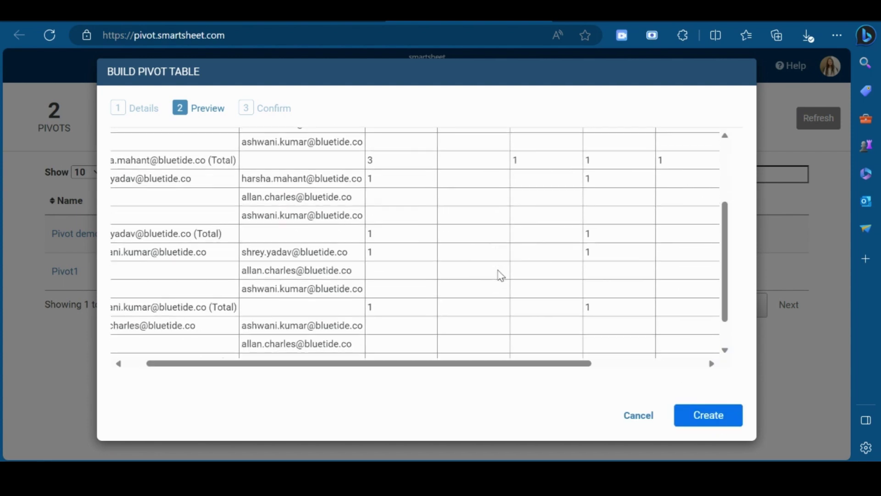
pyautogui.scroll(-2, 500, 275)
pyautogui.scroll(3, 500, 274)
pyautogui.scroll(3, 501, 274)
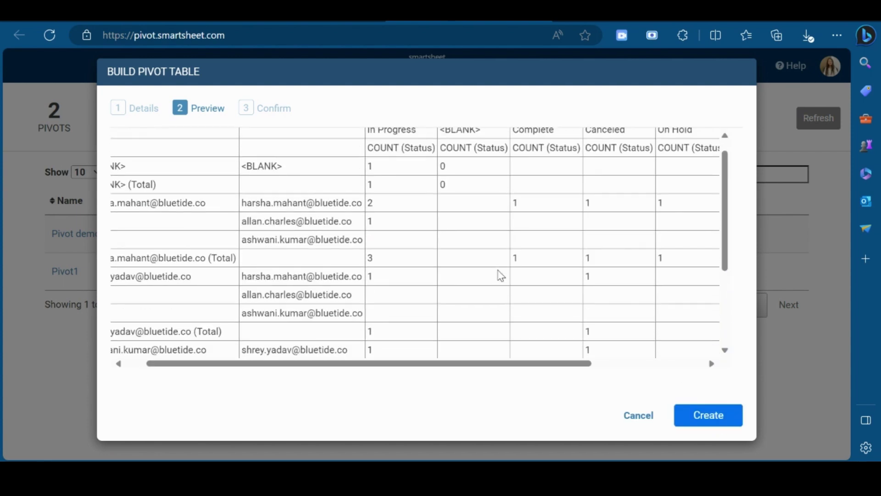
pyautogui.scroll(1, 500, 274)
pyautogui.hscroll(-1, 500, 275)
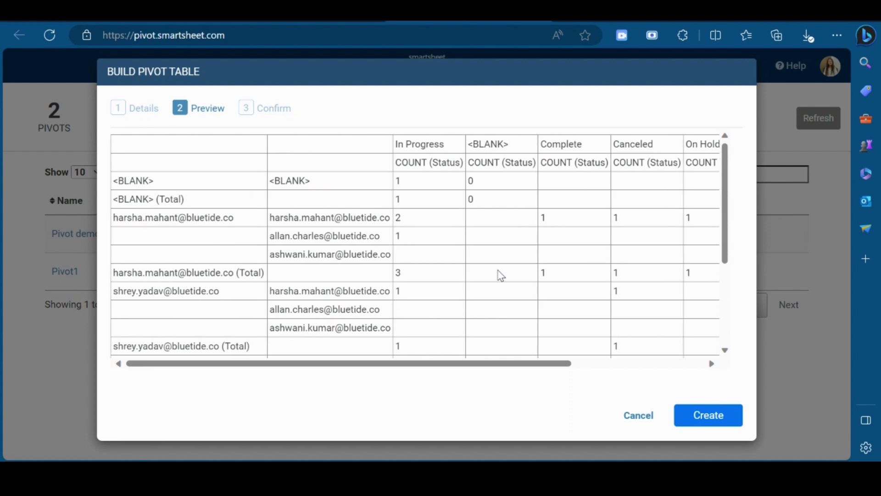
pyautogui.click(714, 418)
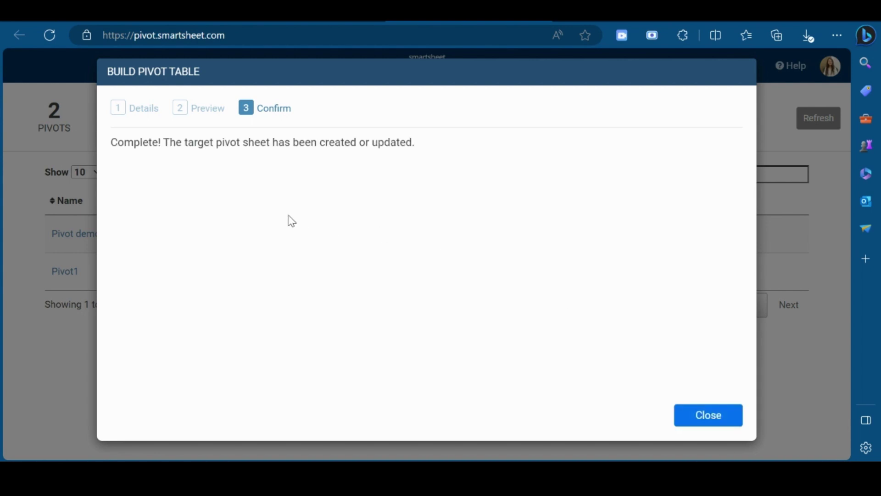
# Step: Dismiss the completion message, reload the folder, and open the Pivot demo sheet
pyautogui.click(708, 417)
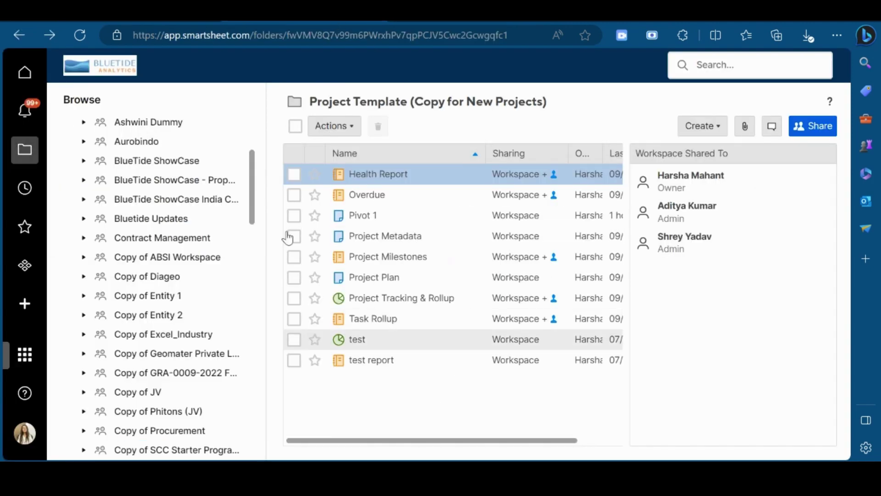
pyautogui.click(79, 36)
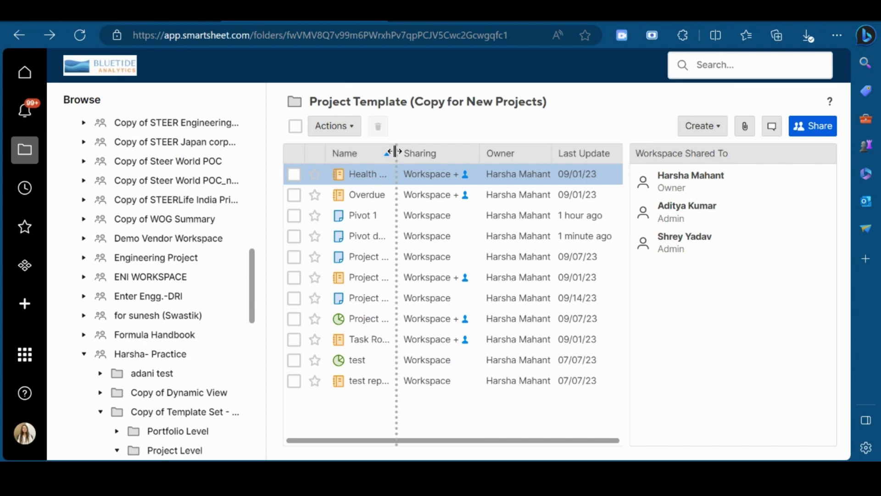
pyautogui.click(371, 237)
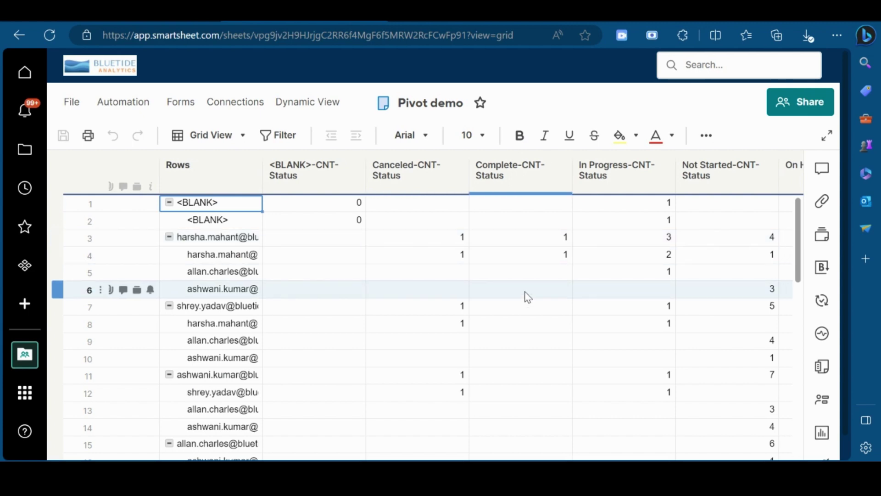
pyautogui.hscroll(1, 524, 296)
pyautogui.hscroll(2, 525, 296)
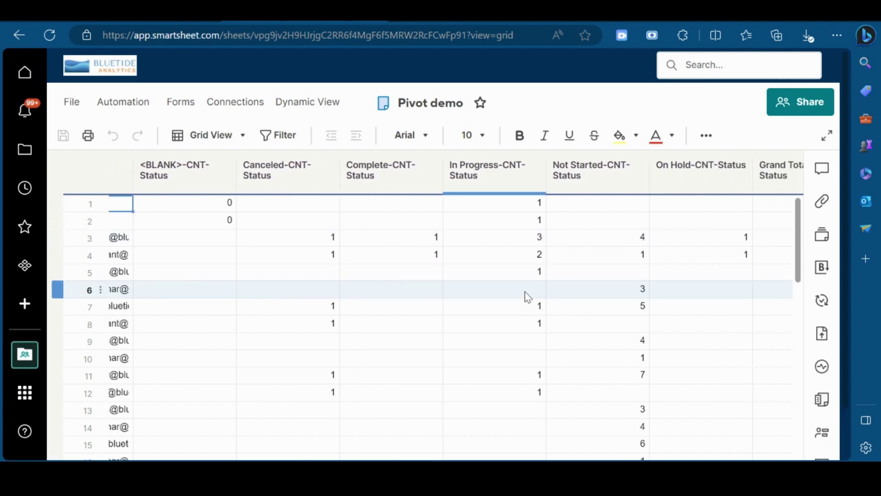
pyautogui.hscroll(2, 524, 296)
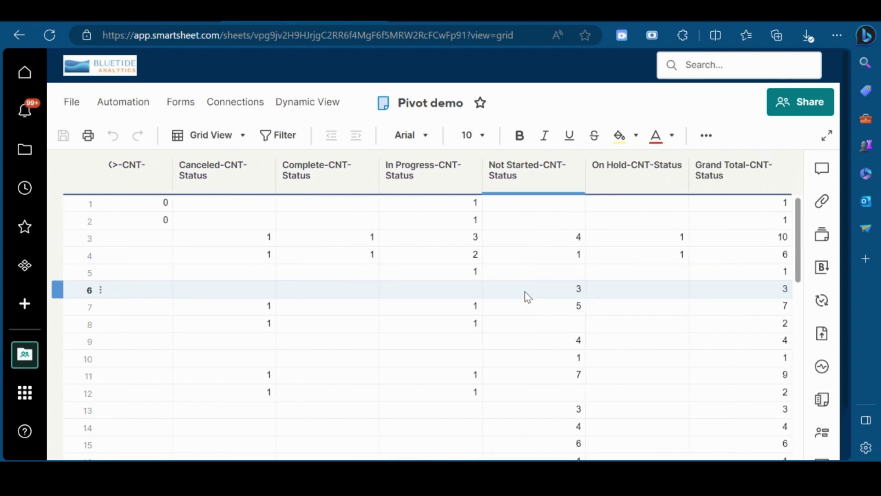